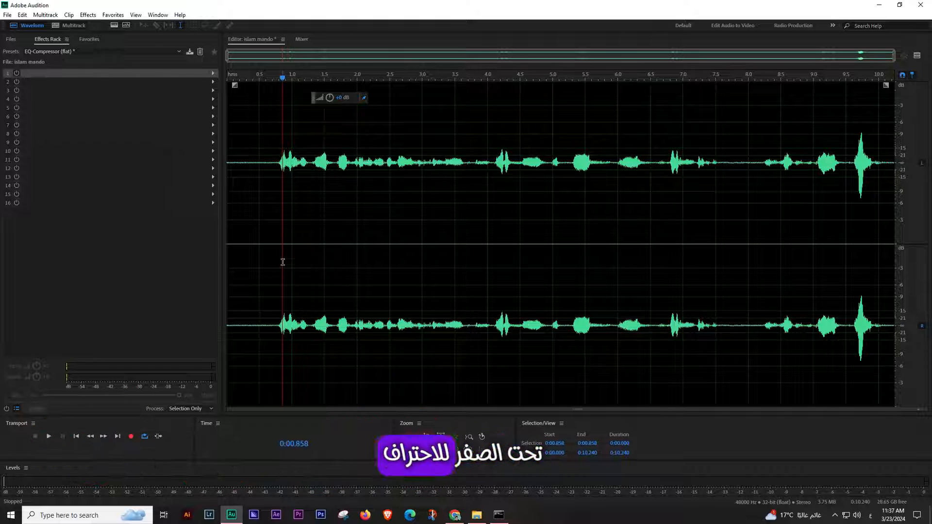
- Play a short stretch of the voice recording from about 1.6 s without any effect
{"action": "left_click", "coordinate": [278, 219]}
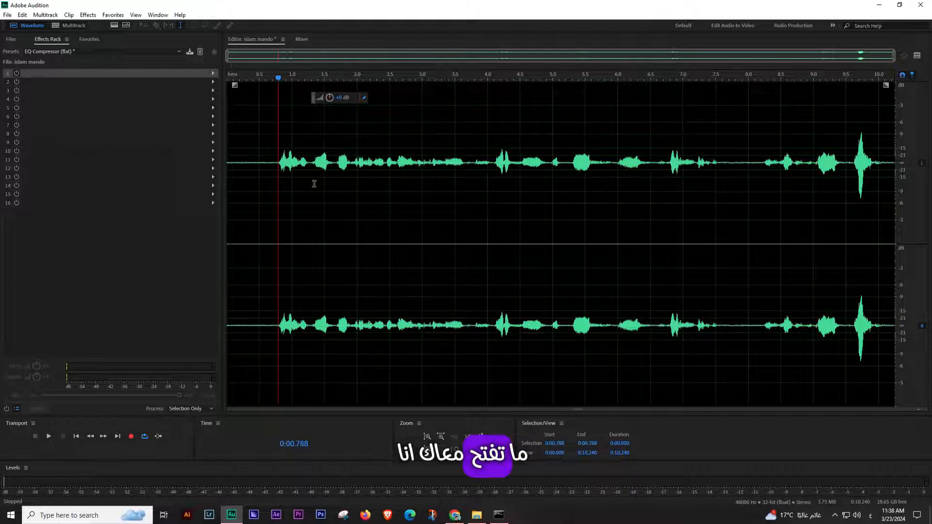
{"action": "left_click", "coordinate": [332, 192]}
{"action": "key", "text": "space"}
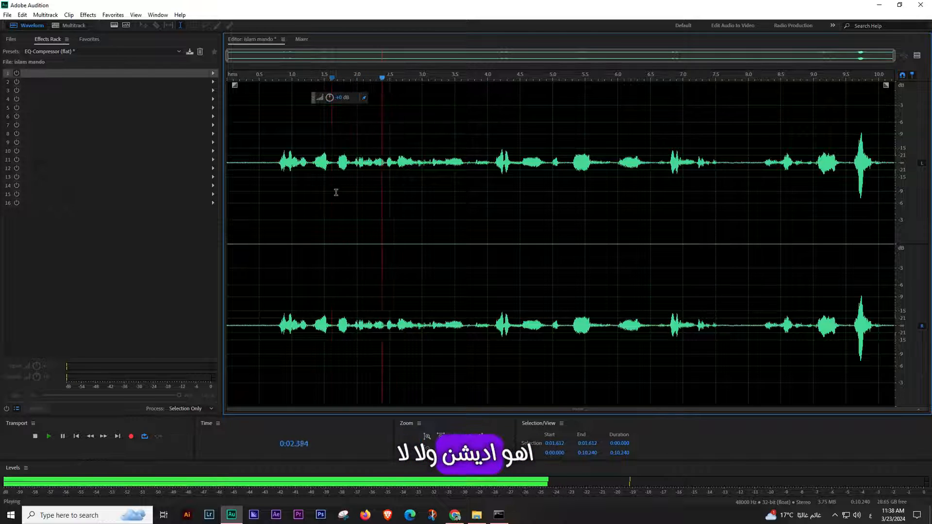
{"action": "key", "text": "space"}
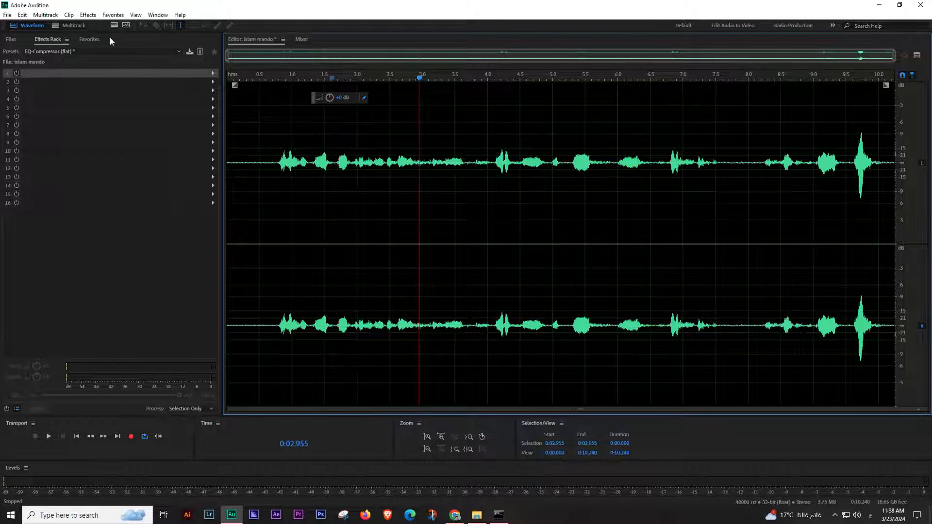
- Open the Echo effect for the recording and keep its (Default) preset
{"action": "left_click", "coordinate": [89, 15]}
{"action": "mouse_move", "coordinate": [112, 15]}
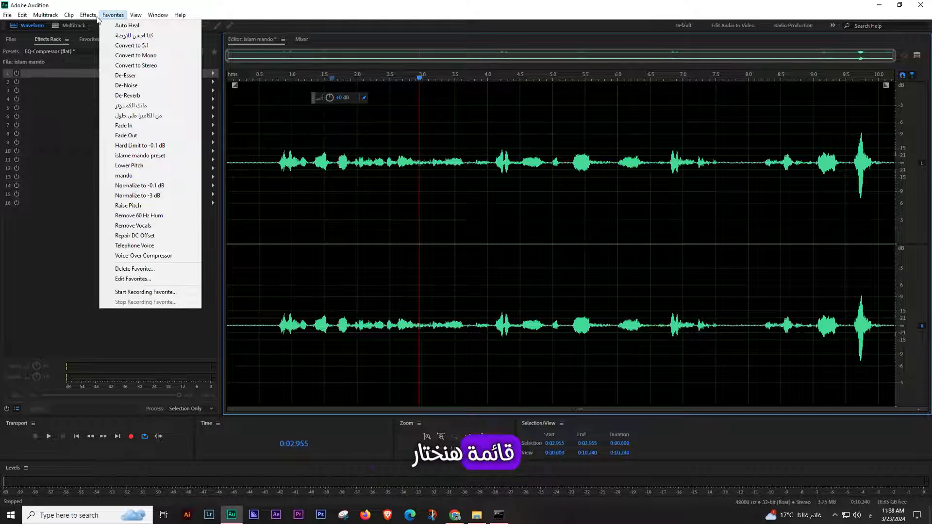
{"action": "mouse_move", "coordinate": [130, 140]}
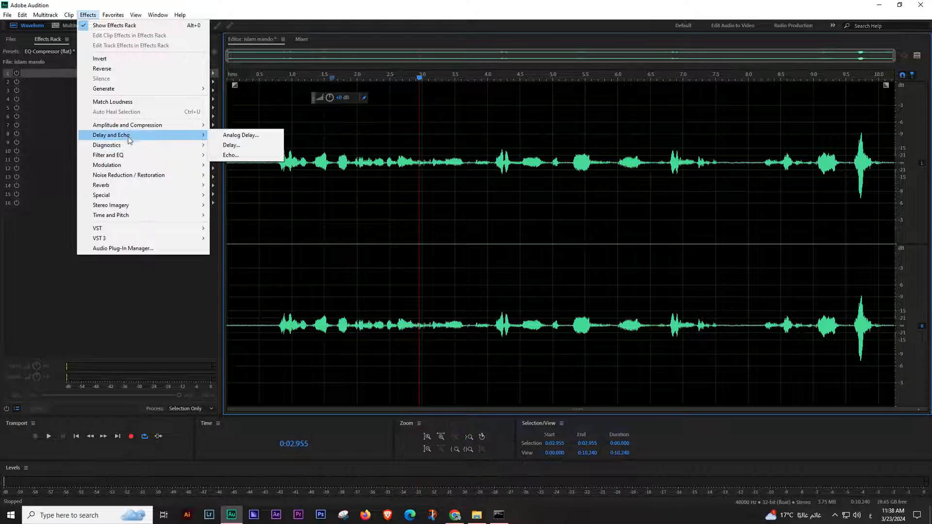
{"action": "left_click", "coordinate": [248, 155]}
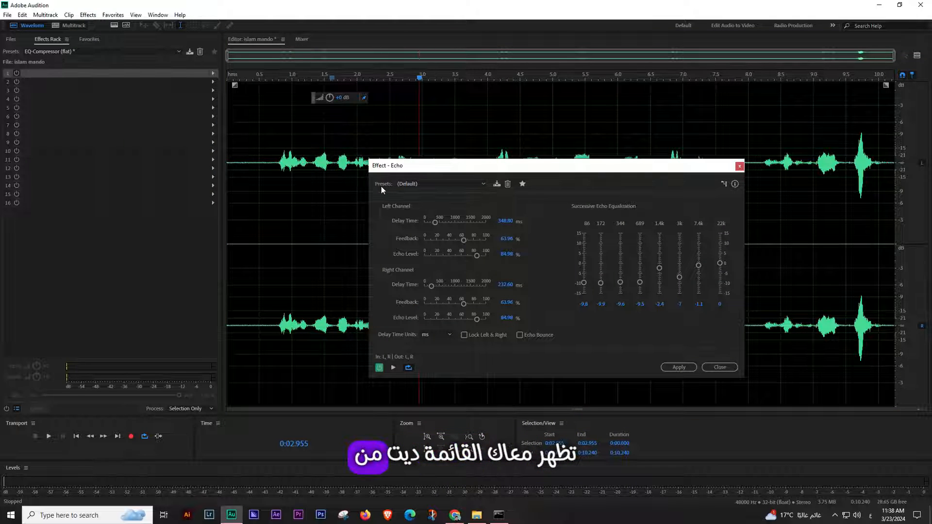
{"action": "left_click", "coordinate": [399, 186]}
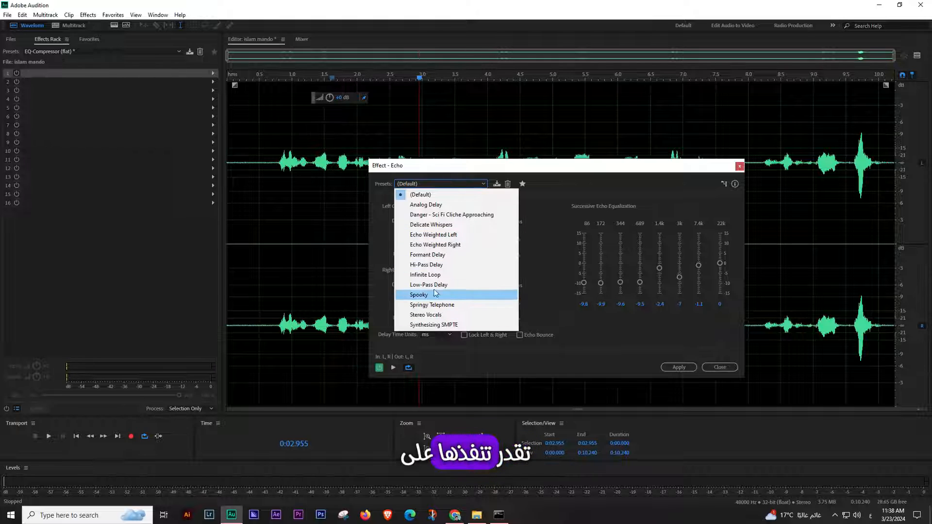
{"action": "left_click", "coordinate": [407, 194]}
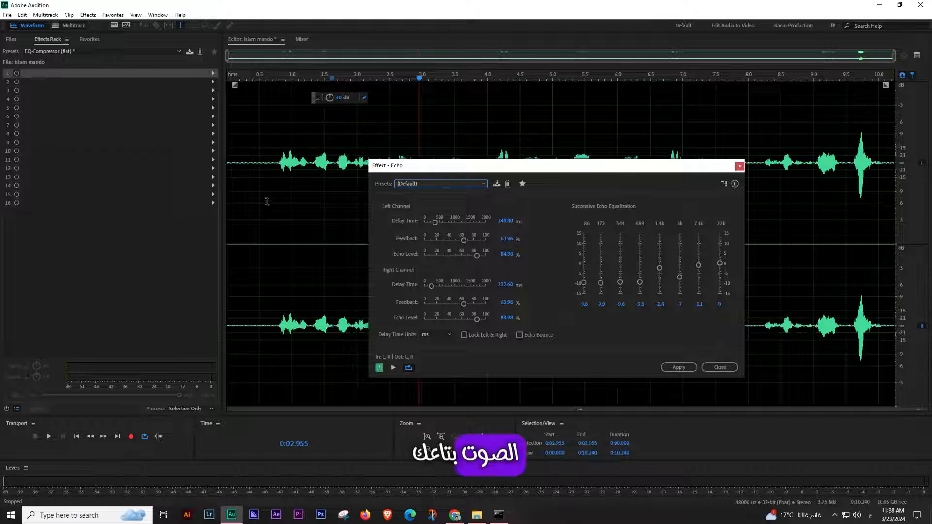
- Preview the default echo from the current playhead, keeping the effect window clear of the waveform's beginning
{"action": "left_click_drag", "start_coordinate": [475, 161], "coordinate": [621, 150]}
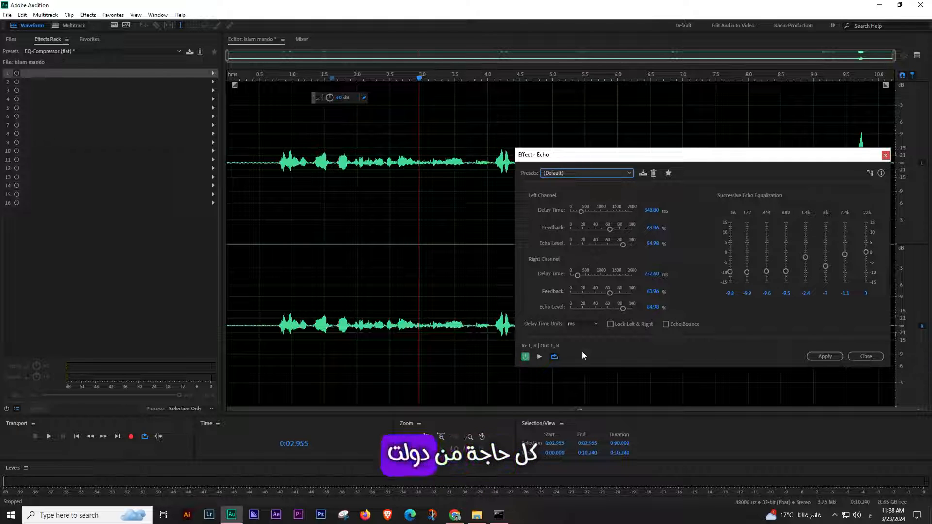
{"action": "left_click", "coordinate": [539, 357]}
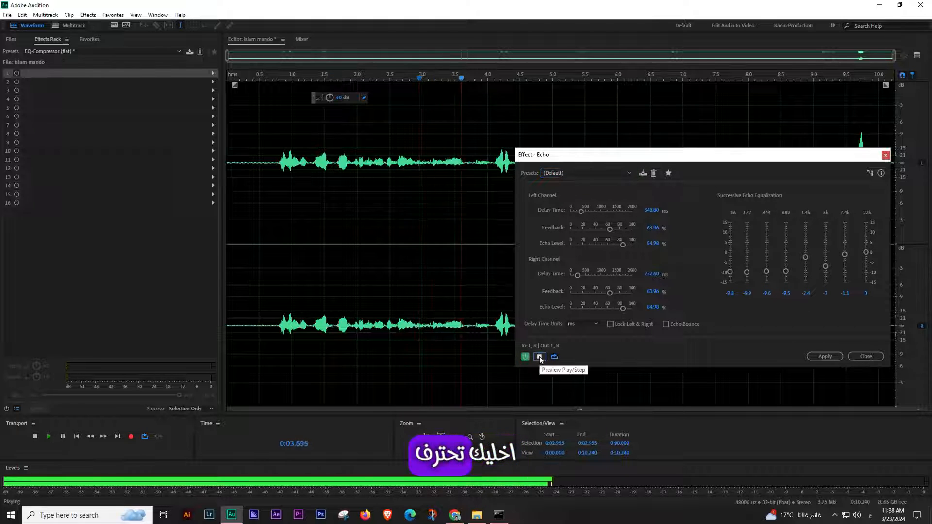
{"action": "left_click_drag", "start_coordinate": [581, 155], "coordinate": [616, 166]}
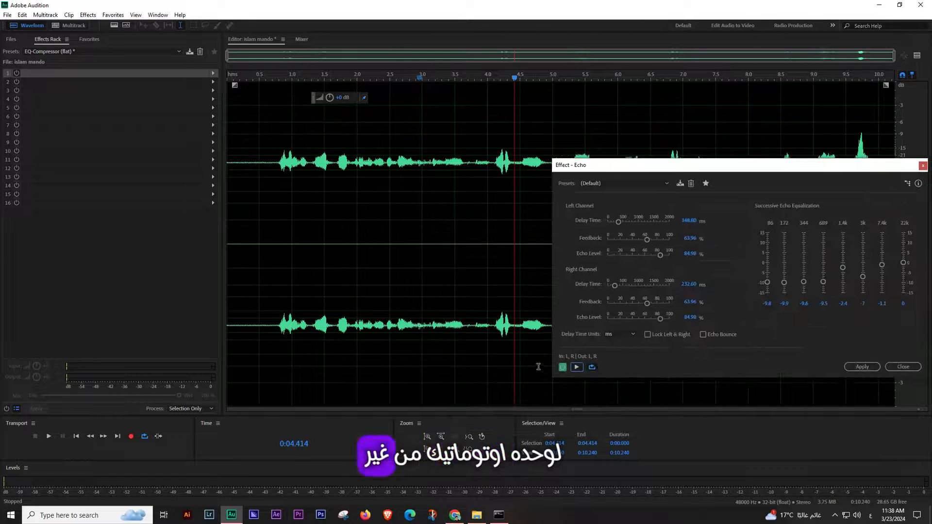
{"action": "left_click", "coordinate": [576, 367]}
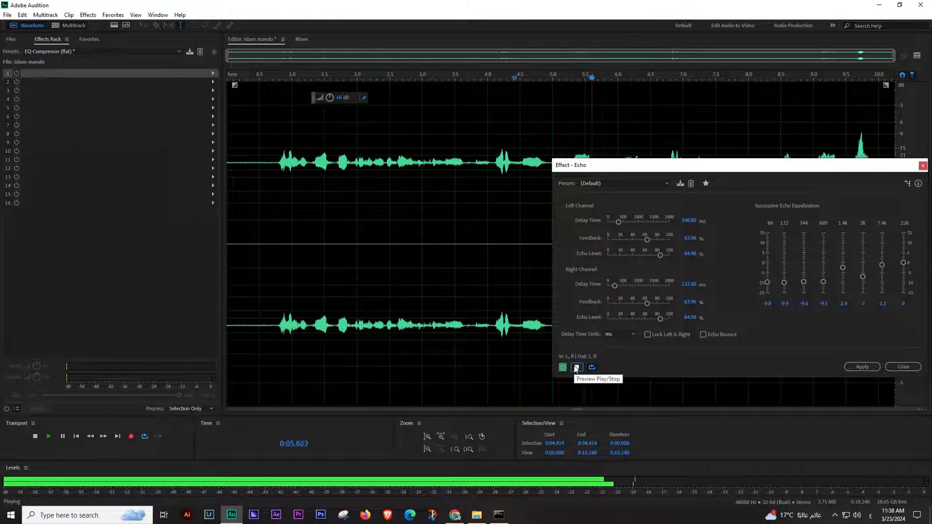
{"action": "left_click", "coordinate": [576, 368]}
- Preview the default echo from the start of the speech at about 0.8 s
{"action": "left_click", "coordinate": [305, 138]}
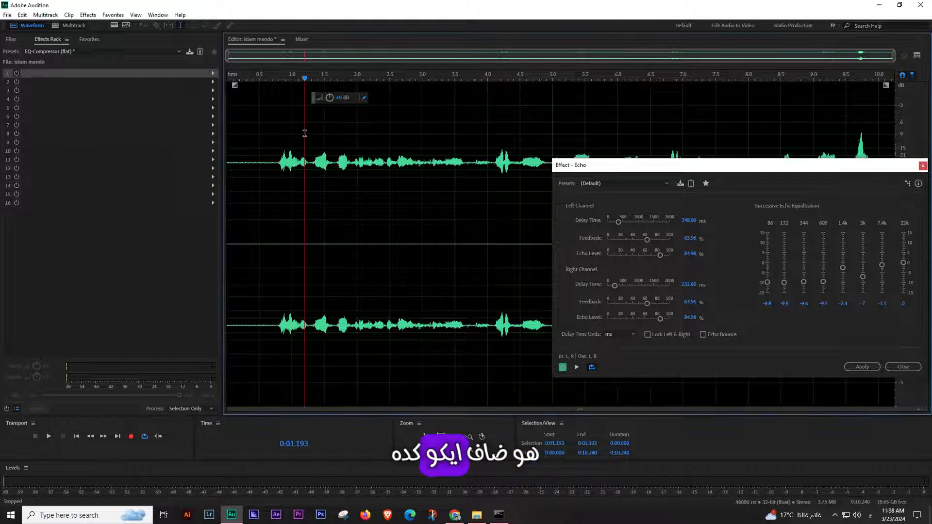
{"action": "left_click", "coordinate": [279, 141]}
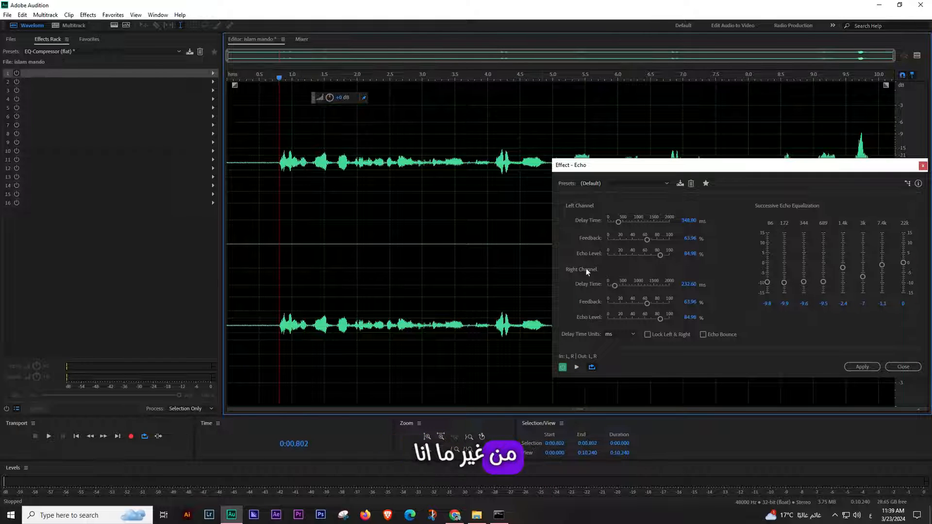
{"action": "left_click", "coordinate": [578, 368]}
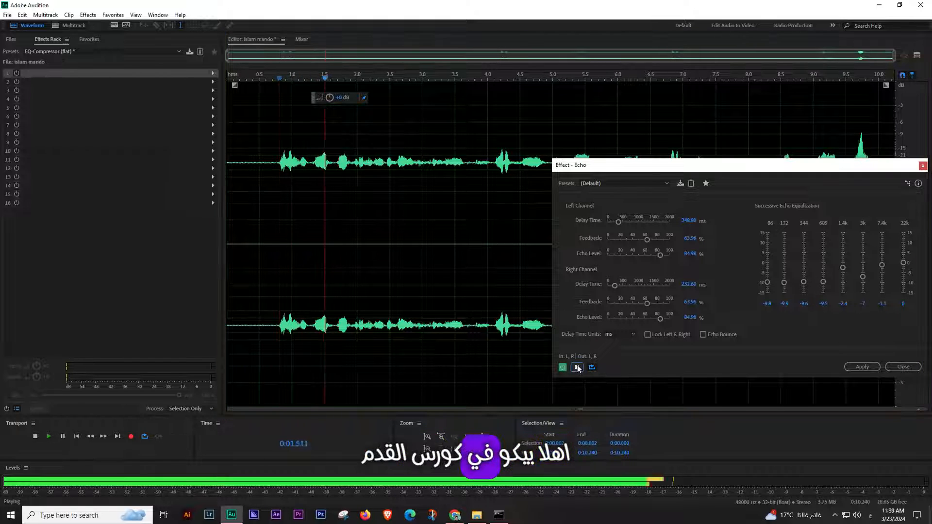
{"action": "left_click", "coordinate": [577, 367]}
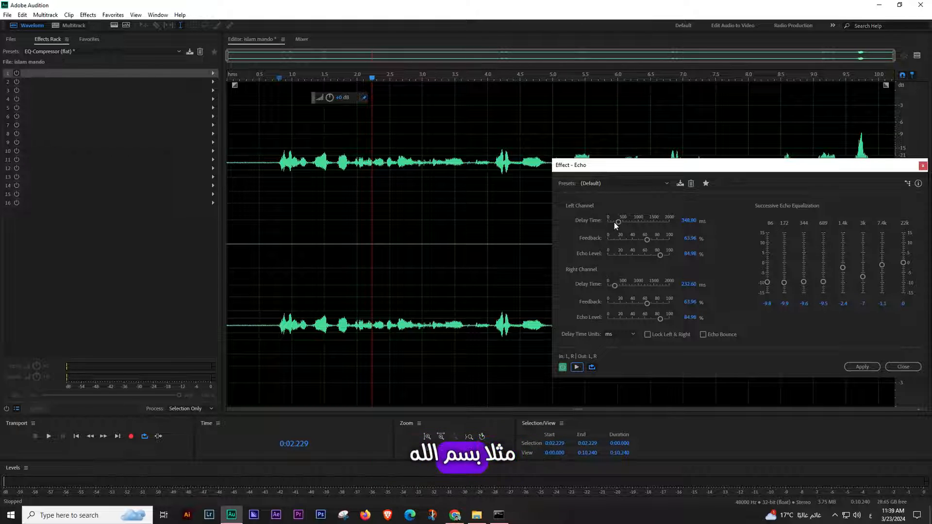
- Set the echo's left channel to a delay time of 323.53 ms, feedback of 37.5 % and echo level of 89.71 %
{"action": "left_click_drag", "start_coordinate": [615, 222], "coordinate": [618, 223]}
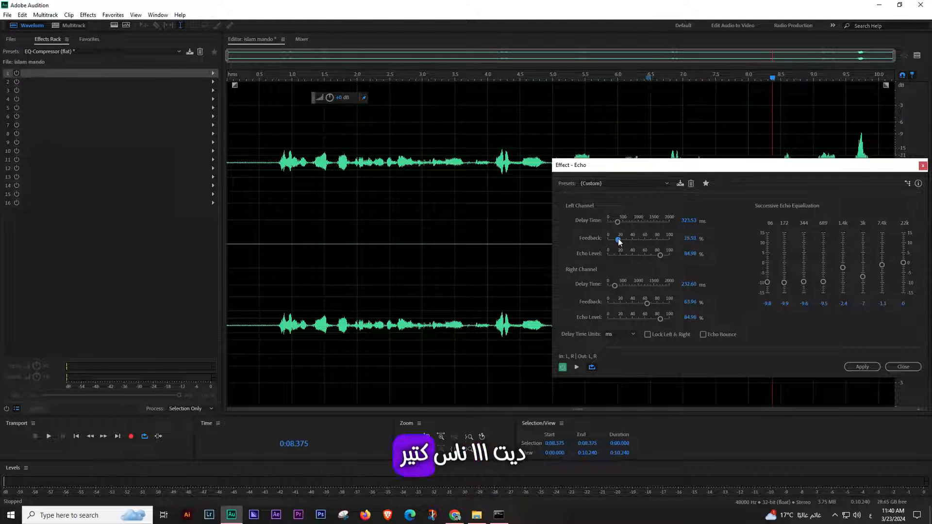
{"action": "left_click_drag", "start_coordinate": [618, 240], "coordinate": [623, 234]}
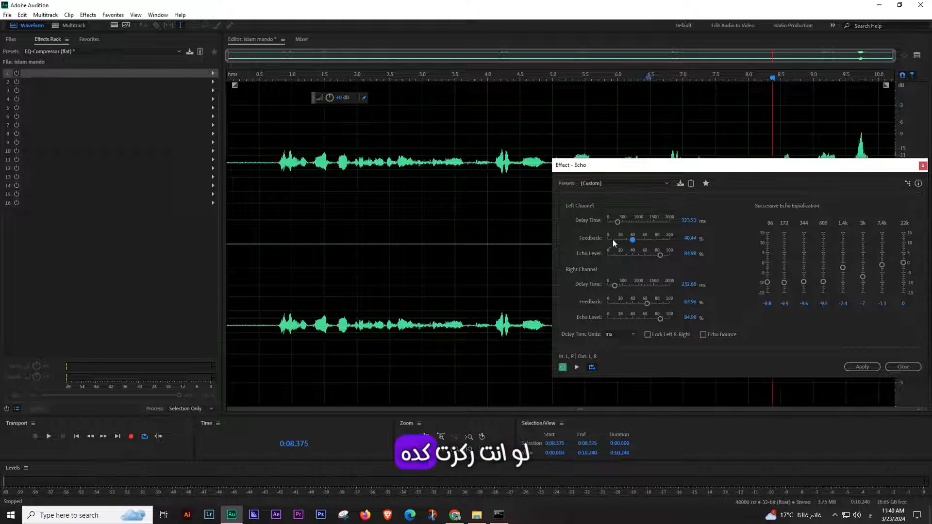
{"action": "left_click_drag", "start_coordinate": [632, 240], "coordinate": [651, 250]}
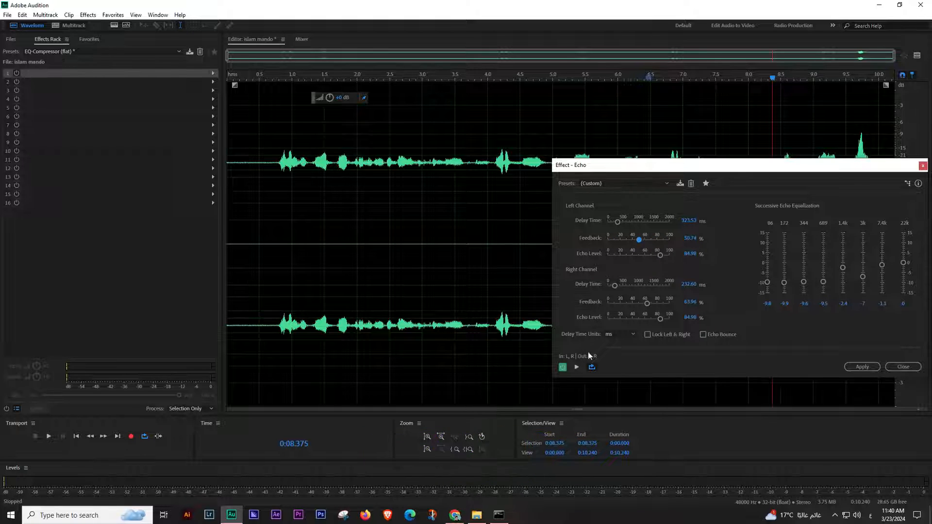
{"action": "left_click_drag", "start_coordinate": [638, 239], "coordinate": [629, 240]}
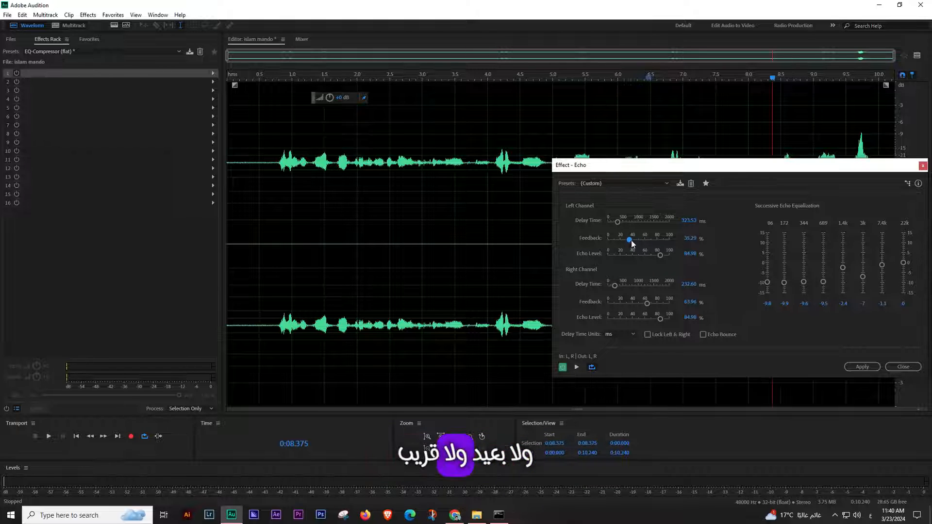
{"action": "left_click_drag", "start_coordinate": [631, 240], "coordinate": [632, 240]}
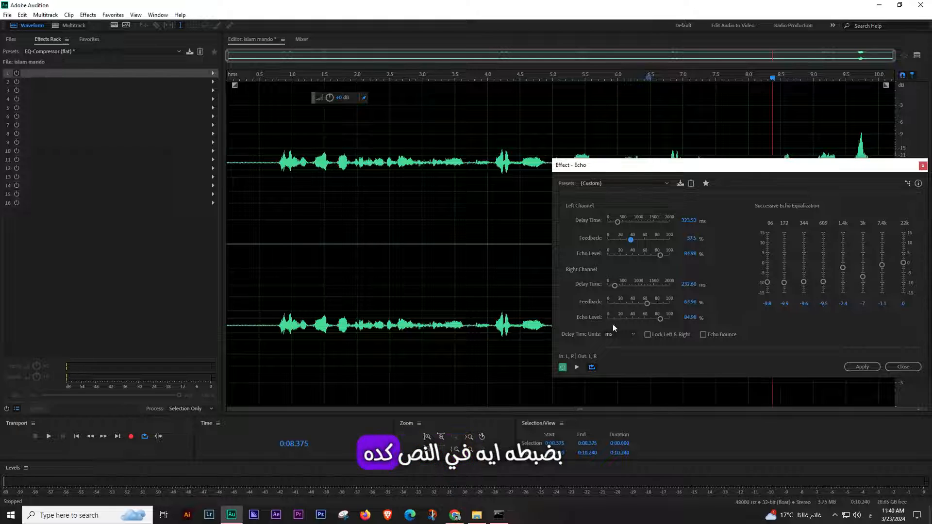
{"action": "mouse_move", "coordinate": [660, 255]}
{"action": "left_mouse_down"}
{"action": "mouse_move", "coordinate": [625, 253]}
{"action": "mouse_move", "coordinate": [657, 258]}
{"action": "left_mouse_up"}
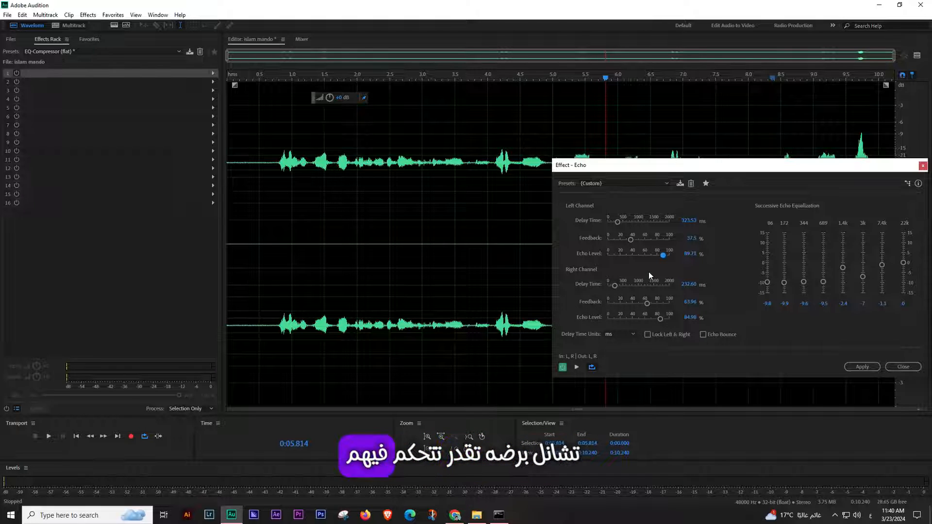
- Set the successive echo equalization to 5 at 86 Hz and 2.95 at 172 Hz while previewing the sound
{"action": "left_click_drag", "start_coordinate": [635, 170], "coordinate": [508, 193]}
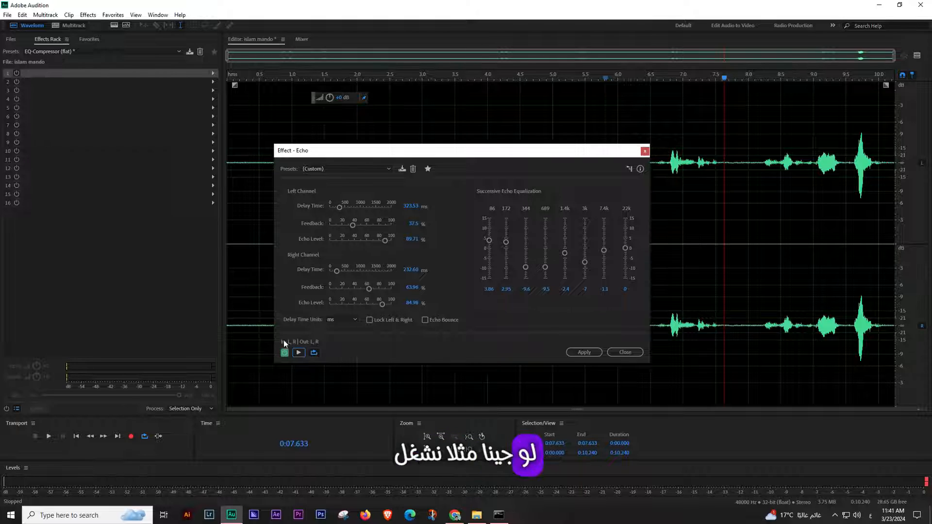
{"action": "left_click", "coordinate": [299, 353]}
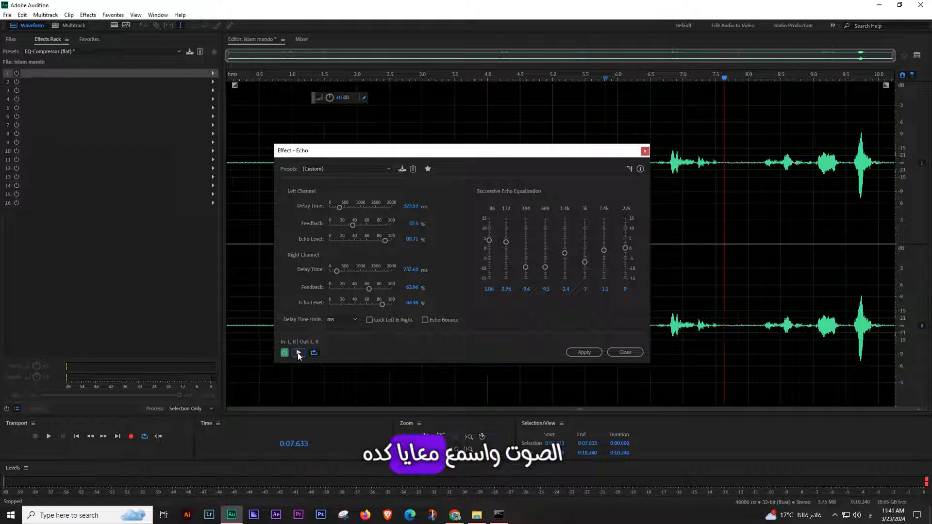
{"action": "left_click_drag", "start_coordinate": [489, 240], "coordinate": [489, 229]}
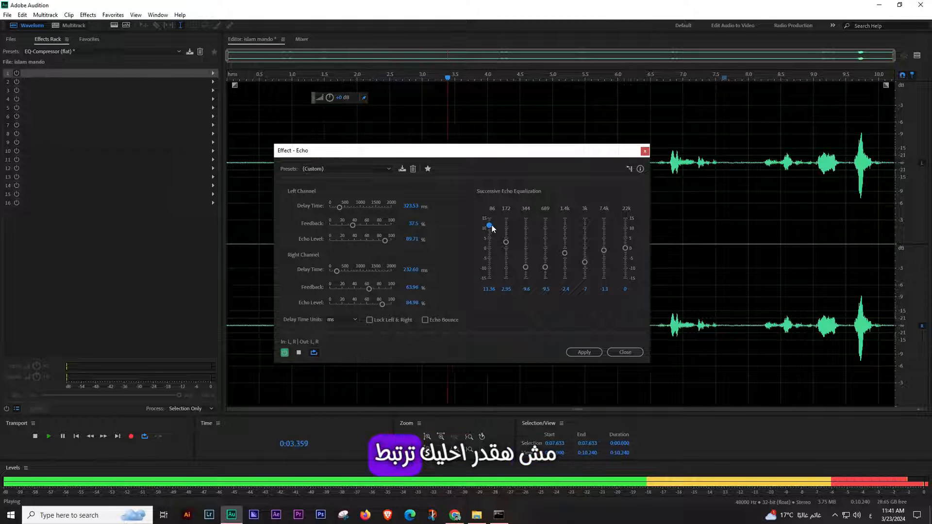
{"action": "left_click_drag", "start_coordinate": [489, 229], "coordinate": [489, 238]}
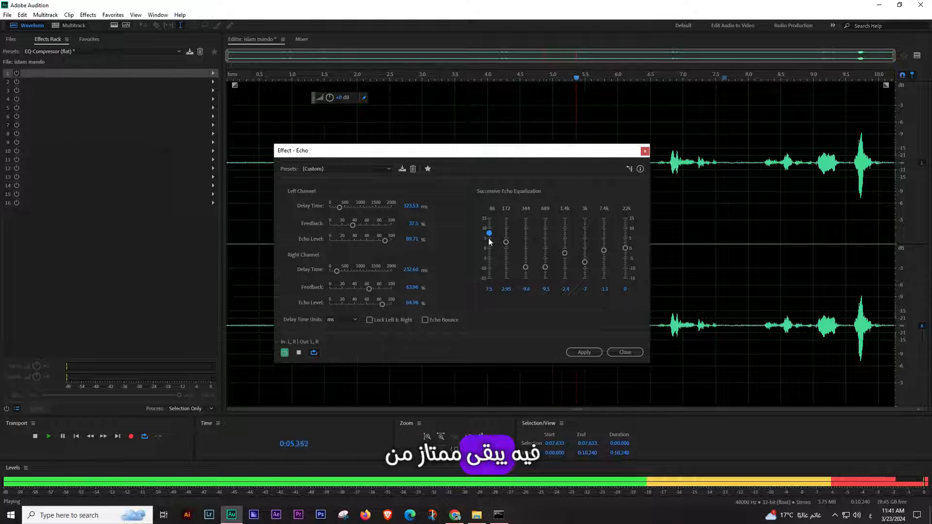
{"action": "left_click", "coordinate": [298, 353]}
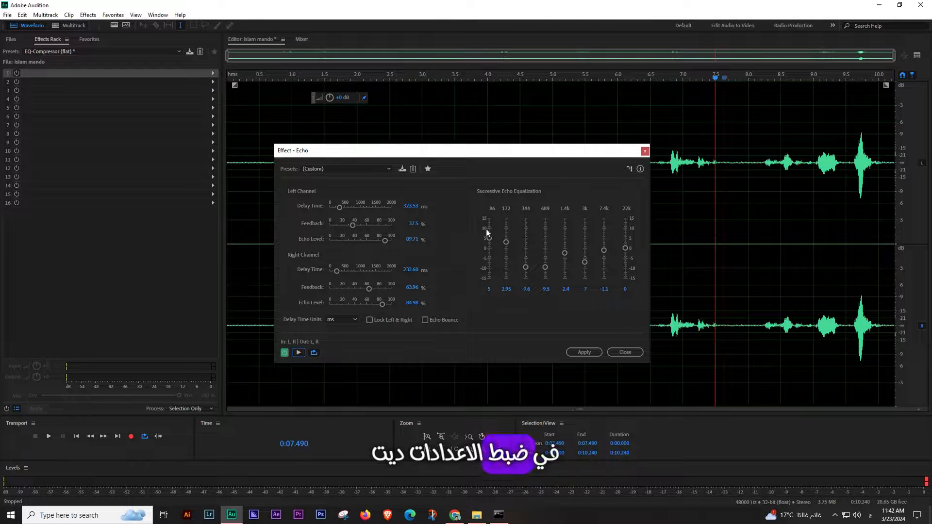
- Look through the Echo presets and close the effect without applying it
{"action": "left_click", "coordinate": [364, 169]}
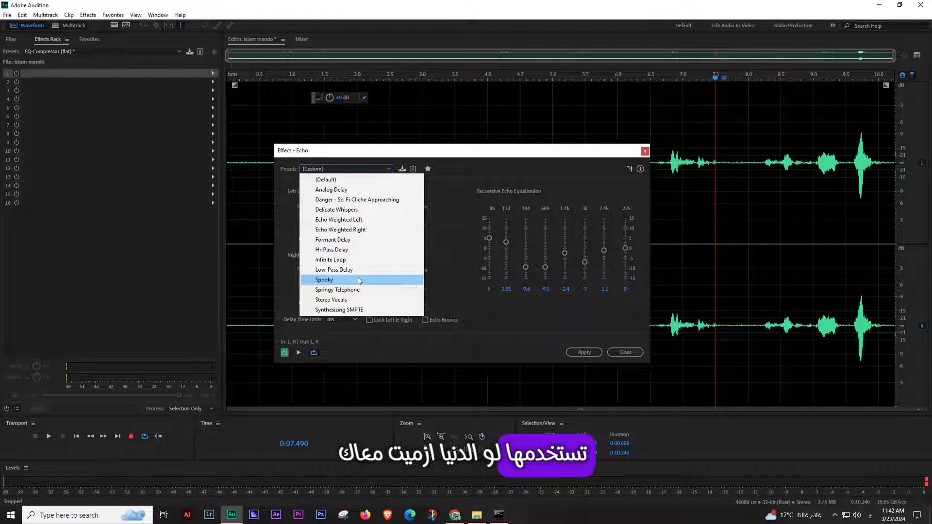
{"action": "left_click", "coordinate": [641, 353]}
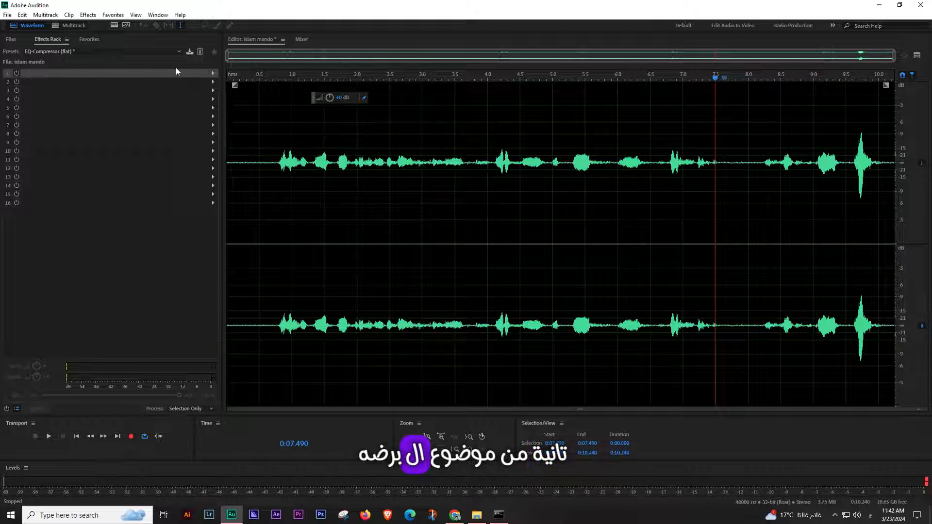
- Open the Delay effect for the recording and choose the Spatial Echo preset
{"action": "left_click", "coordinate": [88, 15]}
{"action": "left_click", "coordinate": [88, 15]}
{"action": "left_click", "coordinate": [88, 15]}
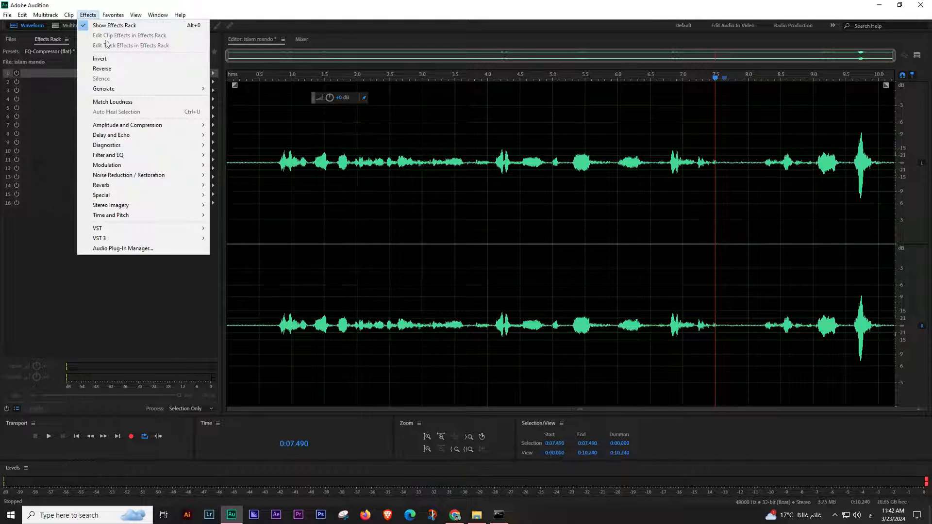
{"action": "mouse_move", "coordinate": [199, 135]}
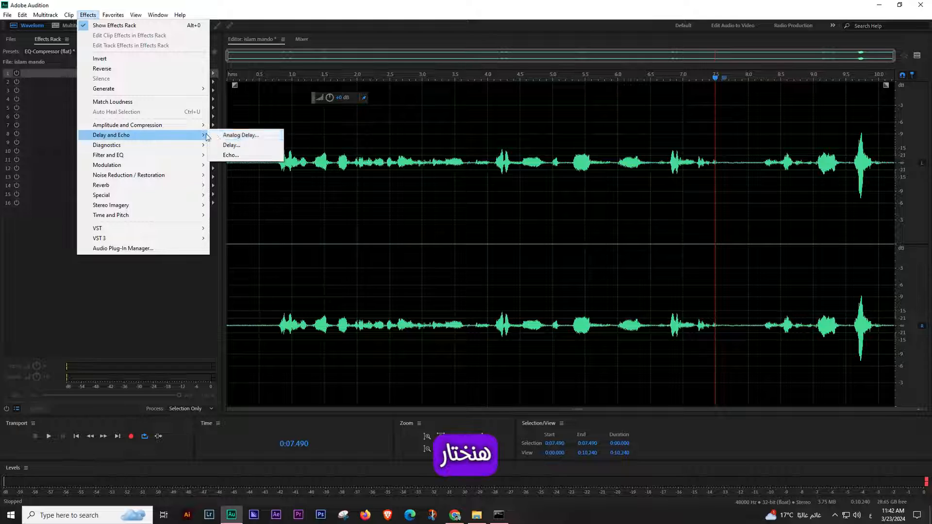
{"action": "left_click", "coordinate": [235, 145]}
{"action": "left_click", "coordinate": [441, 163]}
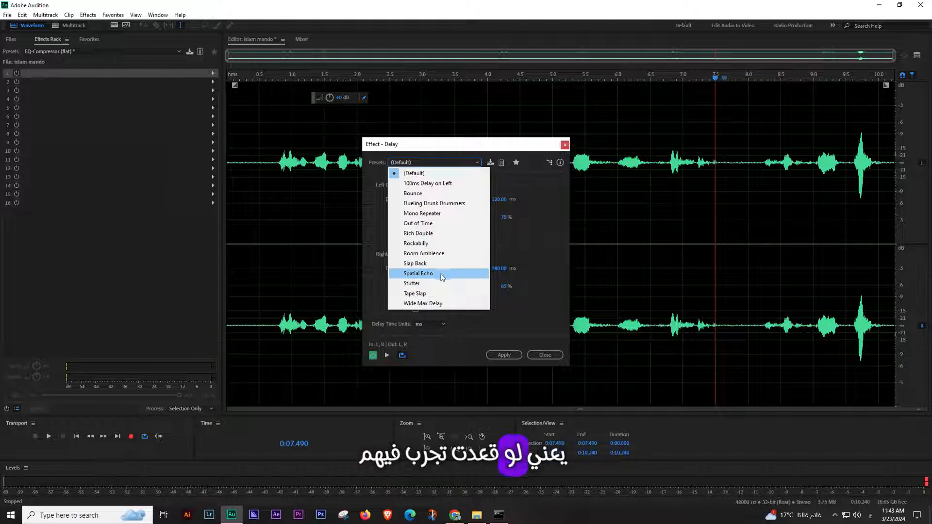
{"action": "left_click", "coordinate": [459, 273]}
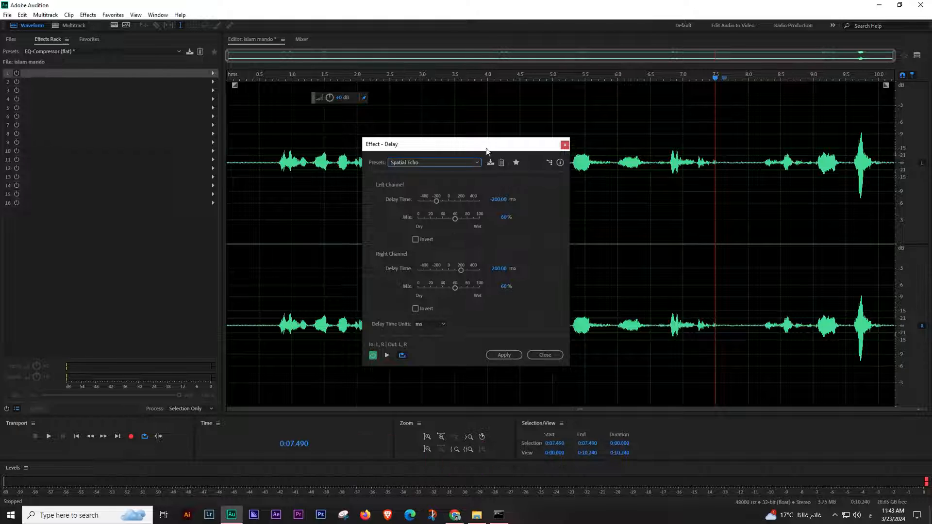
- Preview the Spatial Echo delay on the recording, keeping the effect window clear of the waveform's beginning
{"action": "left_click_drag", "start_coordinate": [487, 150], "coordinate": [589, 152]}
{"action": "left_click", "coordinate": [489, 356]}
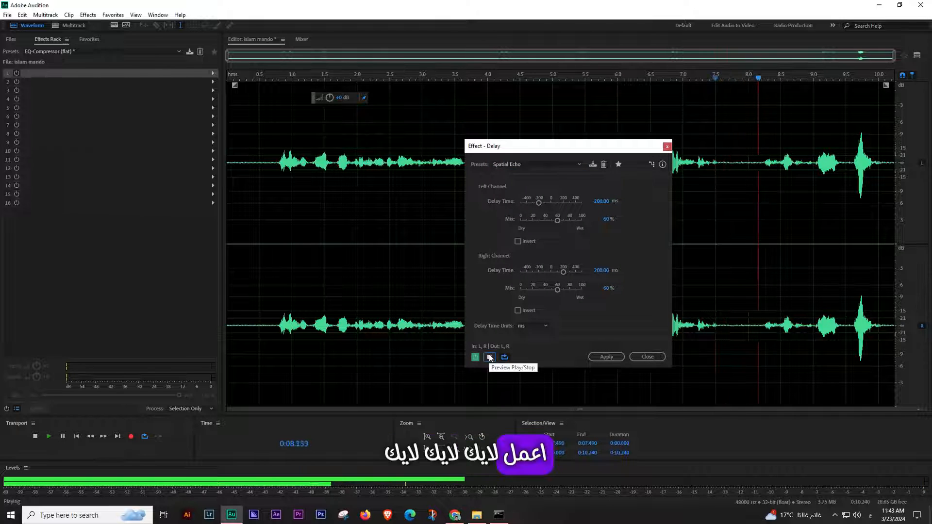
{"action": "left_click", "coordinate": [489, 357]}
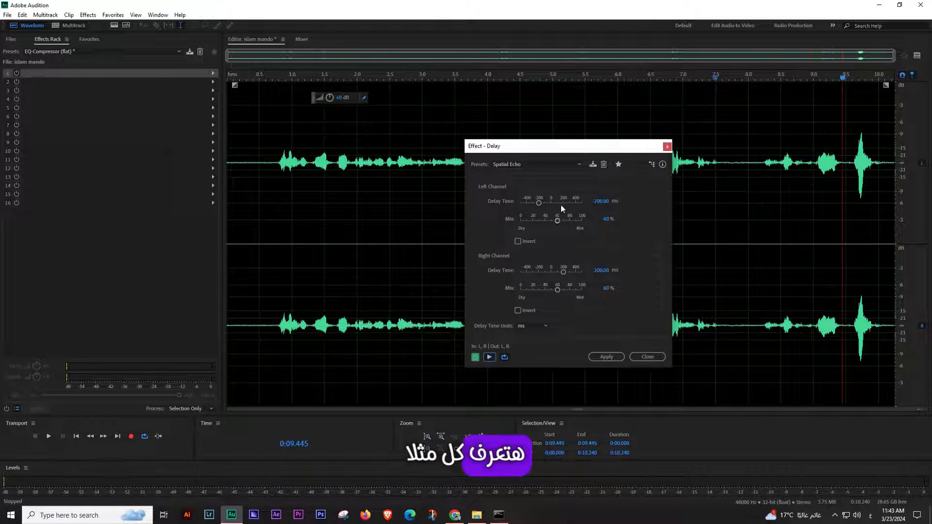
- Try a left-channel delay time of about 7 ms on the Default delay preset, and restore the preset's values
{"action": "left_click", "coordinate": [499, 164]}
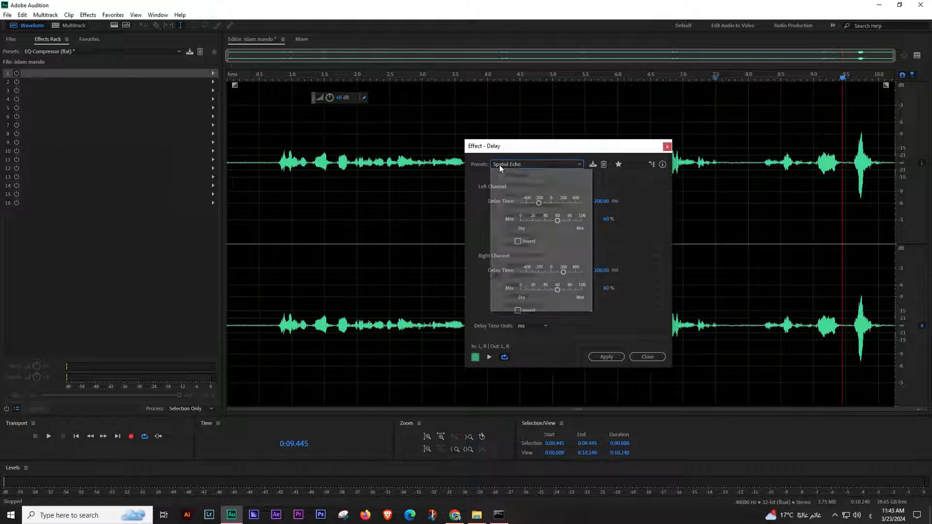
{"action": "left_click", "coordinate": [499, 164]}
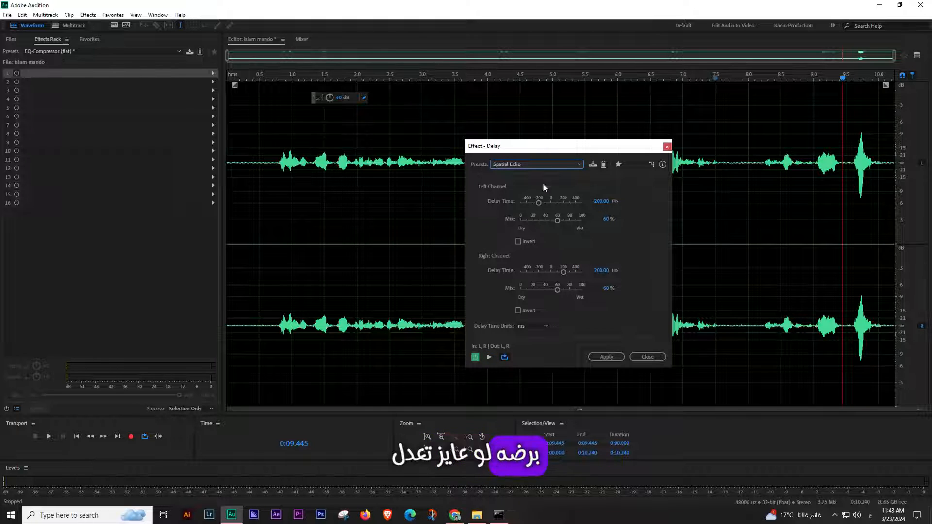
{"action": "left_click", "coordinate": [534, 165]}
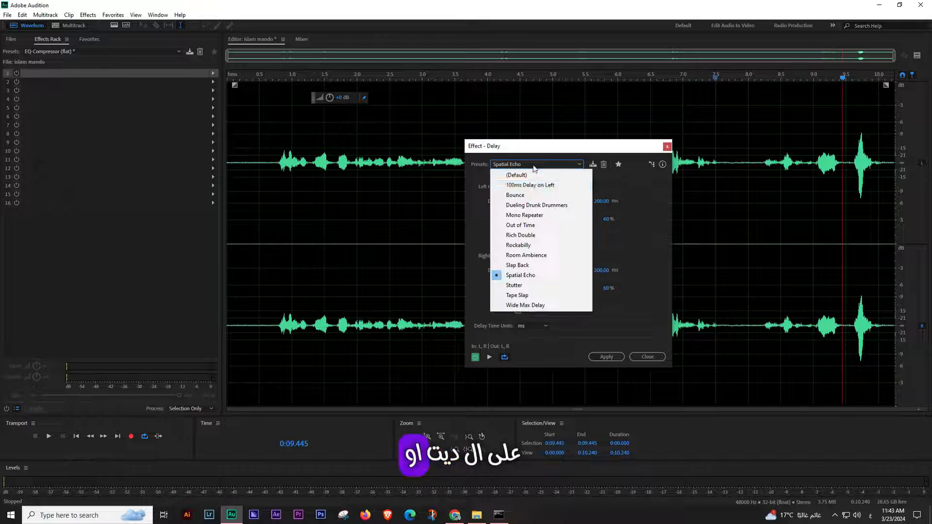
{"action": "left_click", "coordinate": [524, 174]}
{"action": "mouse_move", "coordinate": [537, 206]}
{"action": "left_mouse_down"}
{"action": "mouse_move", "coordinate": [560, 205]}
{"action": "mouse_move", "coordinate": [551, 204]}
{"action": "left_mouse_up"}
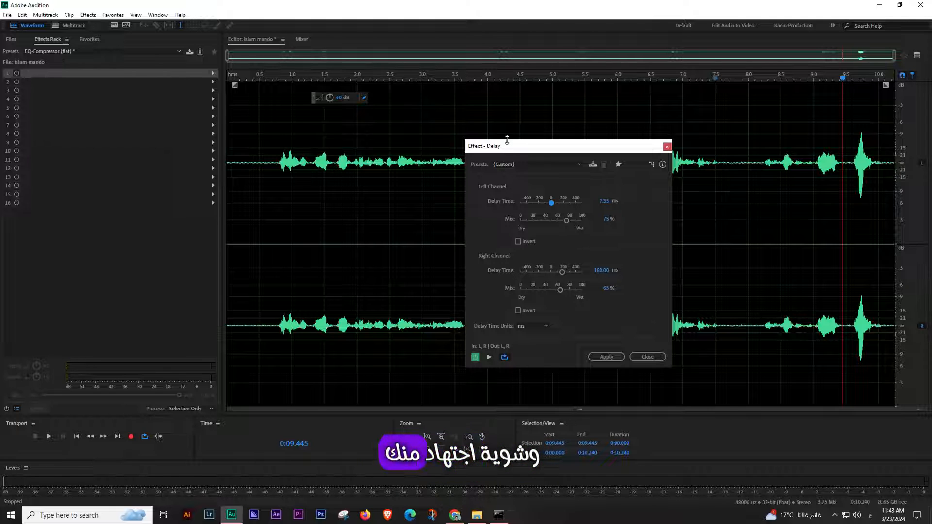
{"action": "left_click", "coordinate": [535, 165]}
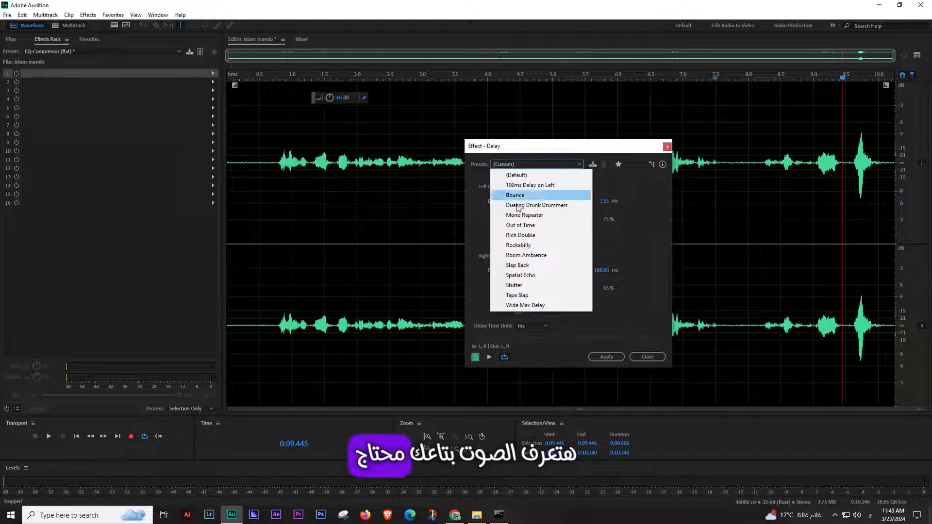
{"action": "left_click", "coordinate": [516, 175]}
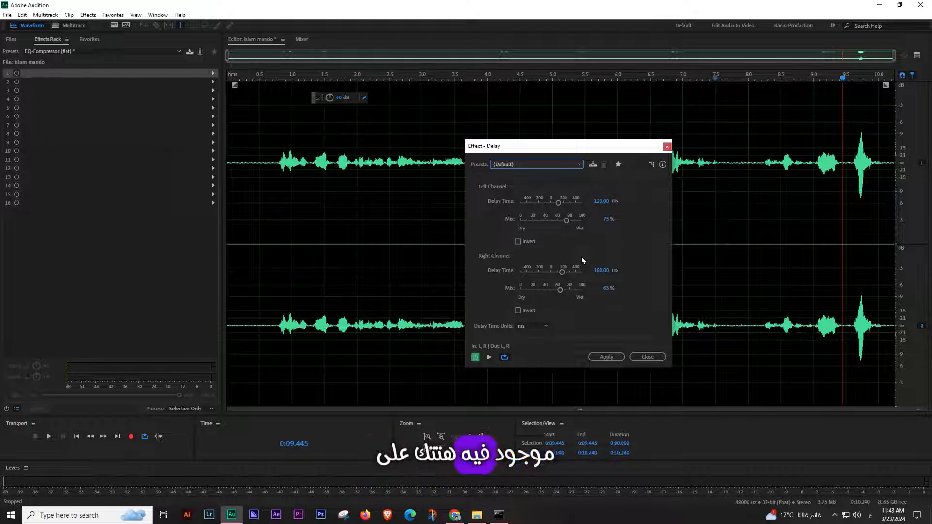
- View the dialog for saving the delay settings as a preset, cancel it, and close the Delay effect without applying it
{"action": "left_click", "coordinate": [592, 165]}
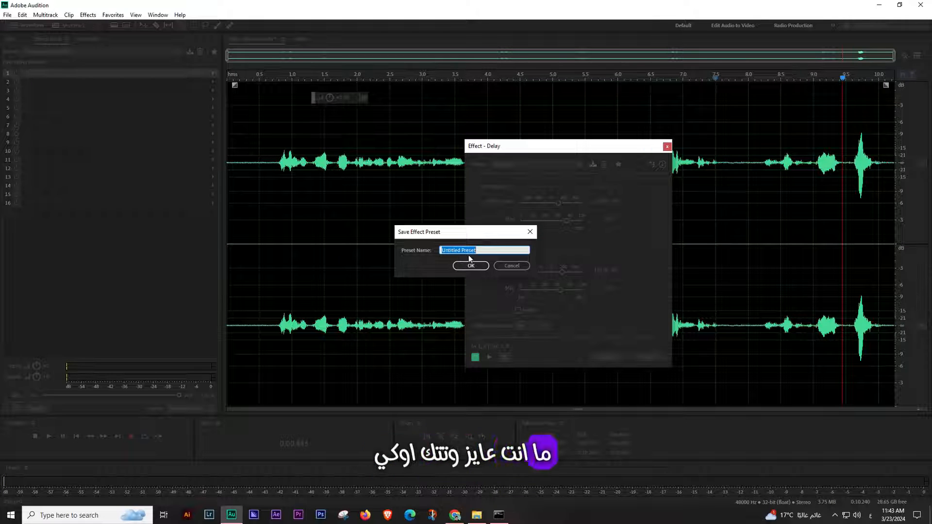
{"action": "left_click", "coordinate": [511, 266]}
{"action": "left_click", "coordinate": [667, 146]}
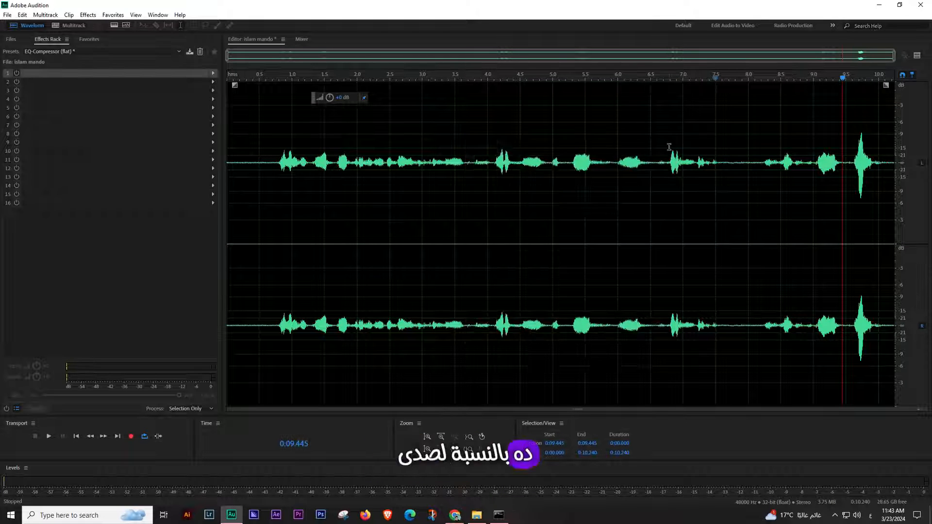